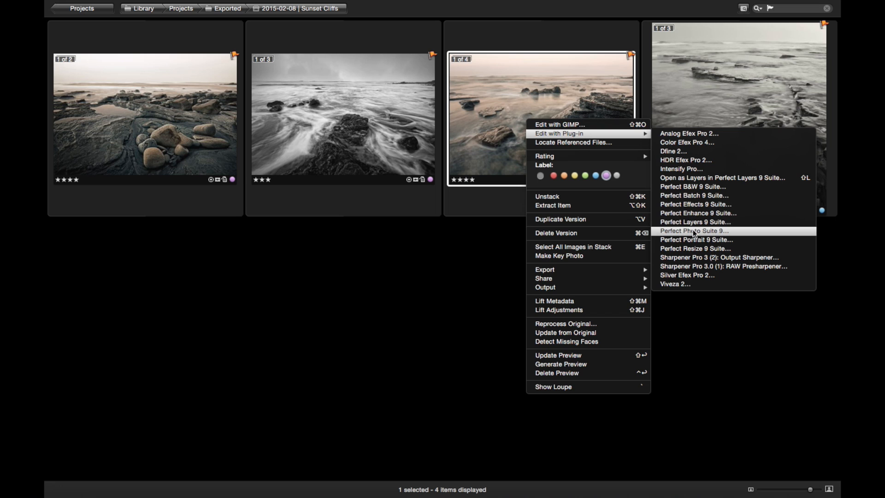
Step: Send the selected seascape photo to Perfect Photo Suite 9 and compare it with its Perfect Effects edit hidden and shown
click(694, 231)
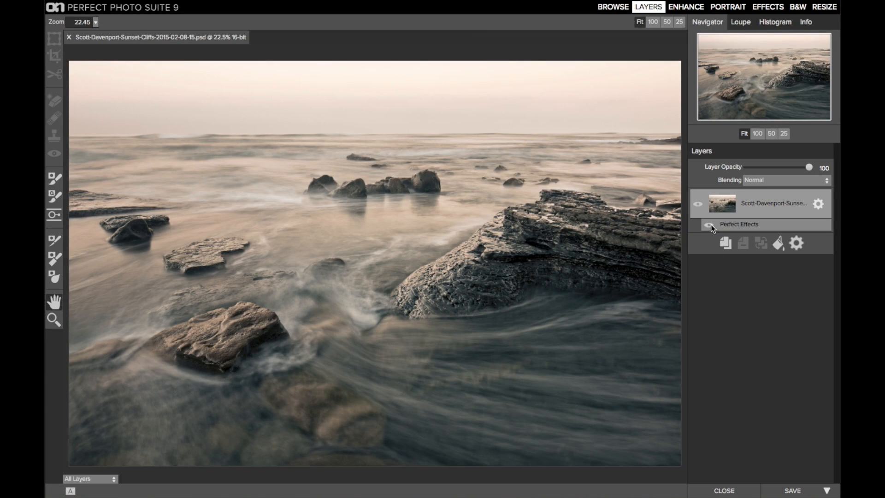
click(710, 226)
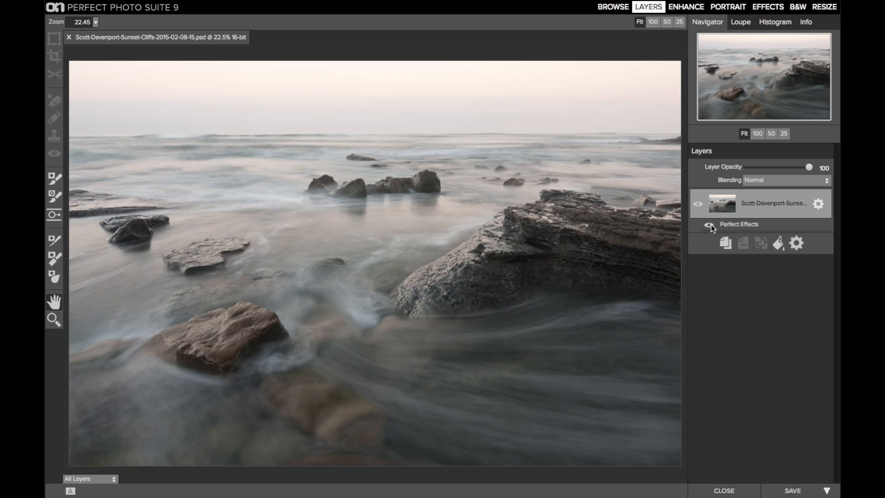
click(710, 225)
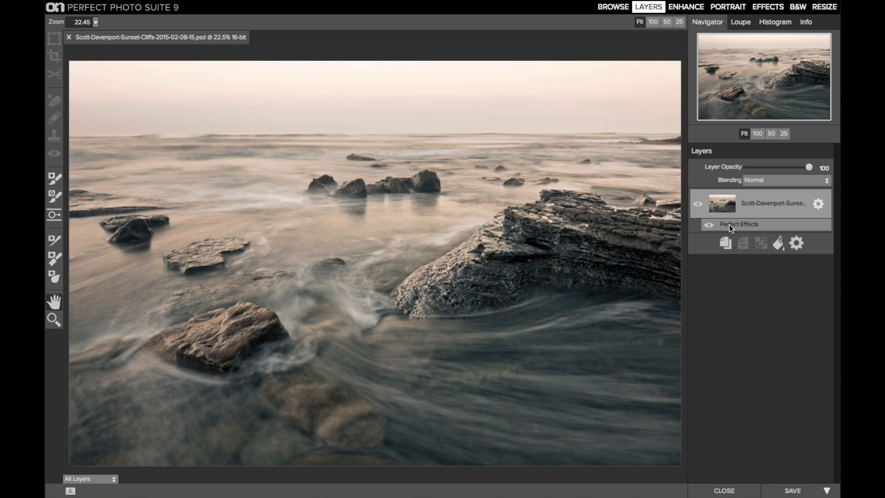
Step: Reopen the Perfect Effects edit and make room for its filter settings by hiding the Navigator preview and Blending Options
double_click(731, 225)
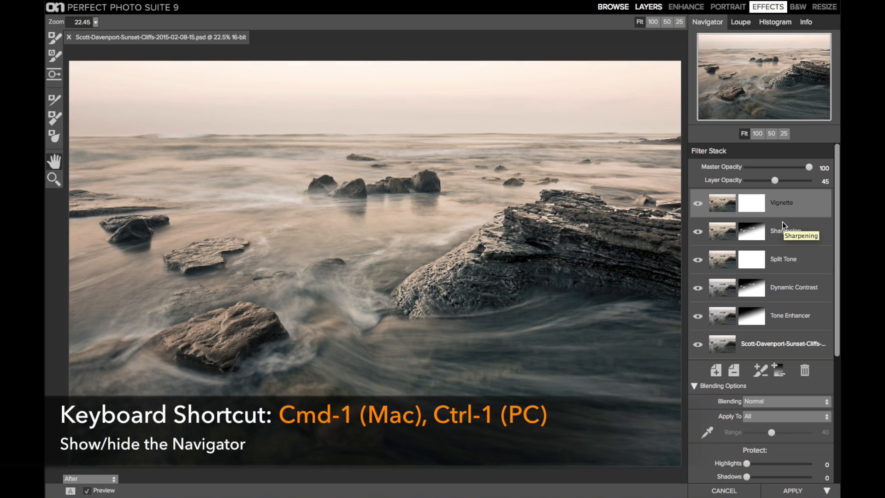
key(super+1)
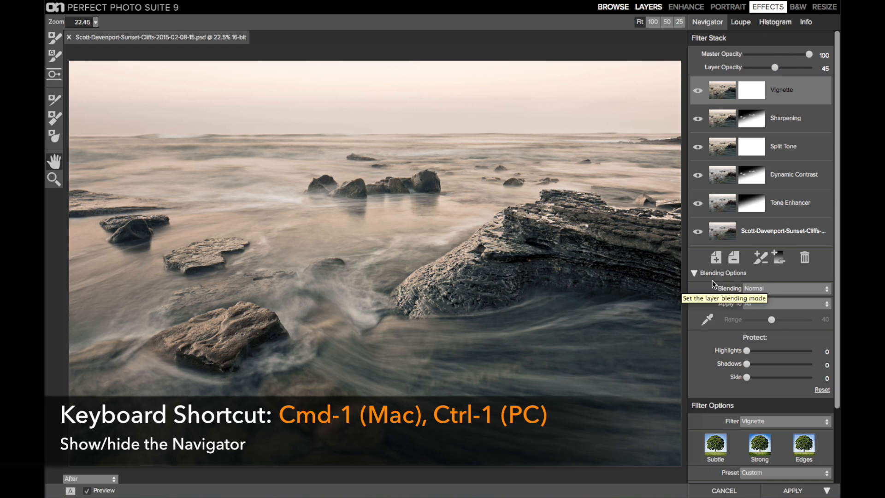
click(694, 274)
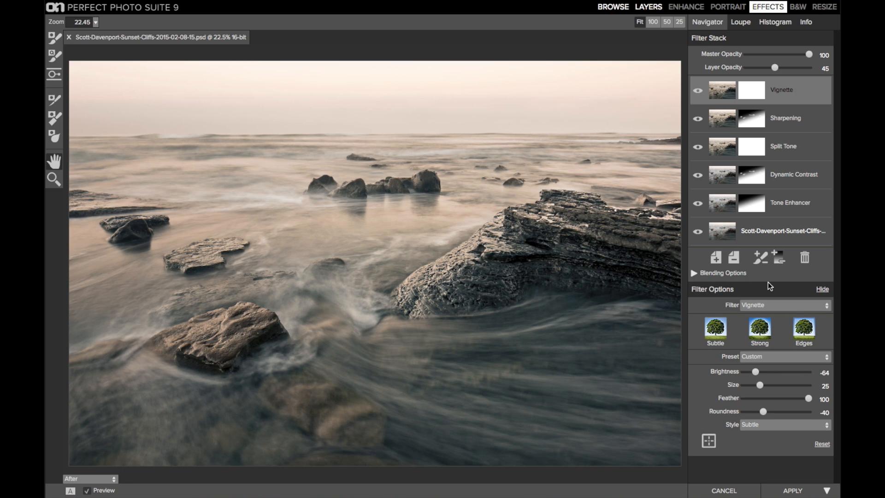
Step: Hide all filters above the base photo and turn only the Tone Enhancer filter back on to review its settings
click(786, 235)
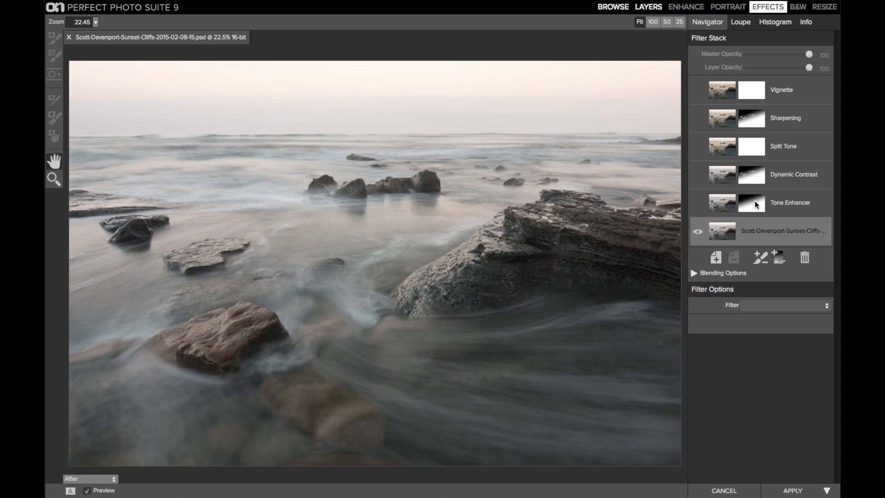
click(781, 205)
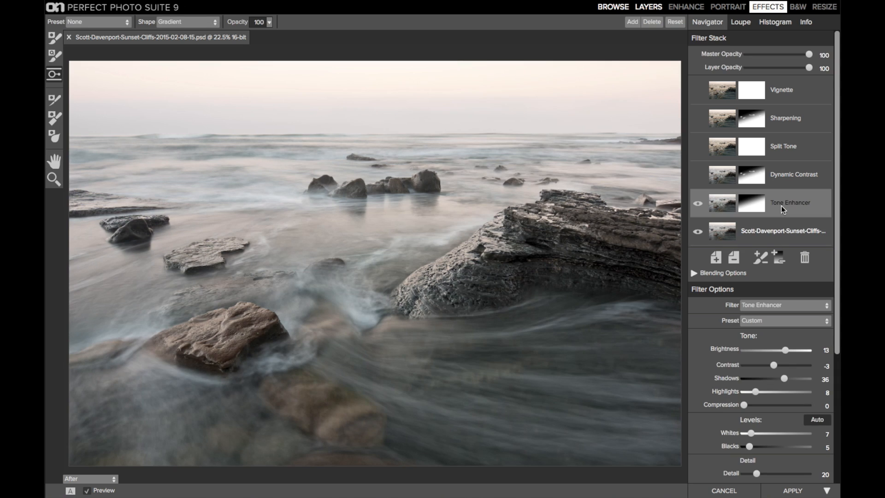
scroll(778, 294, down, 3)
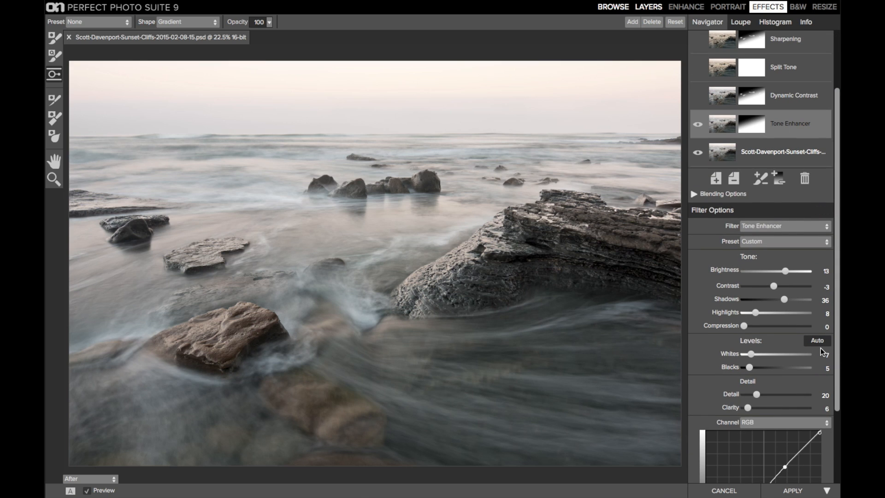
Step: Try Tone Enhancer with Detail and Clarity at 0, reset the filter, and undo all of these changes
scroll(820, 348, down, 4)
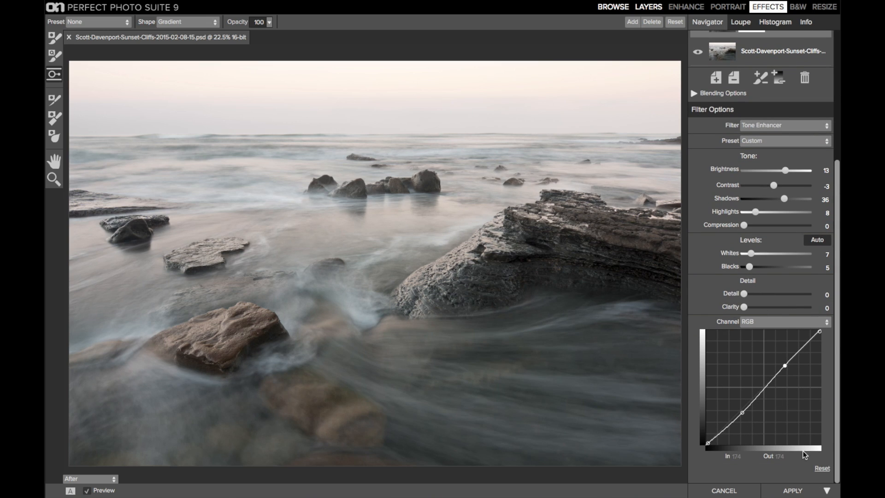
click(820, 469)
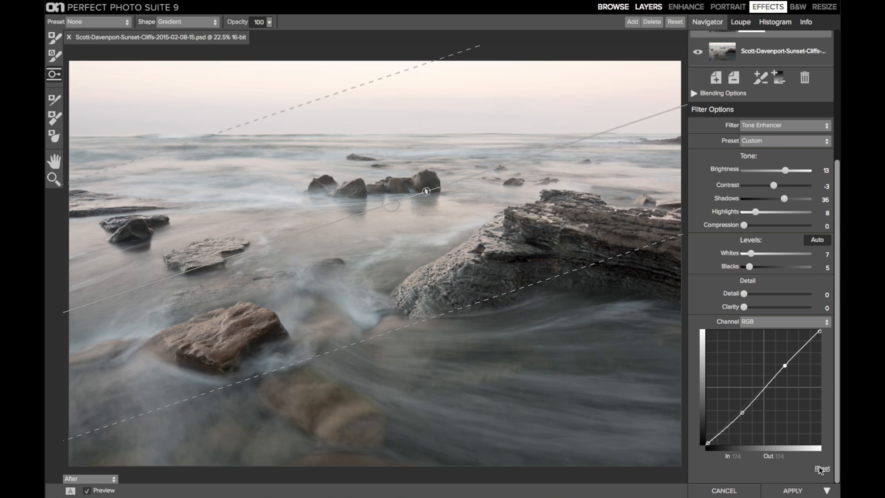
click(820, 468)
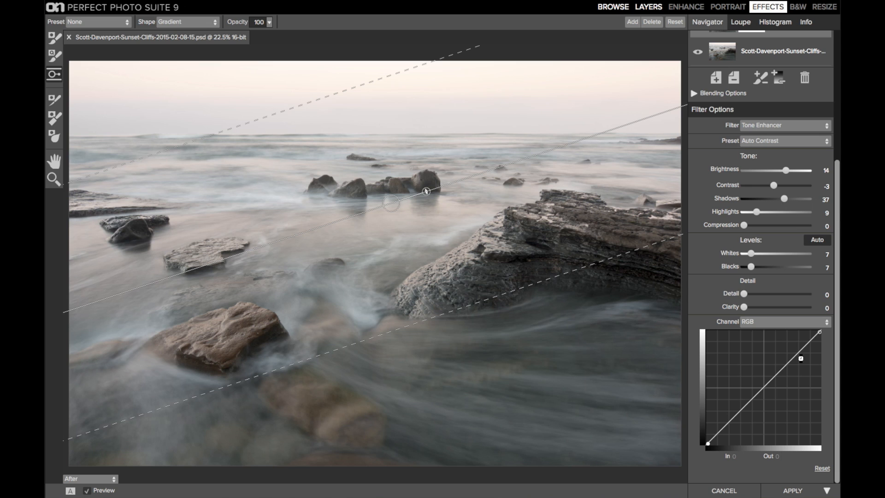
key(ctrl+z)
key(ctrl+z)
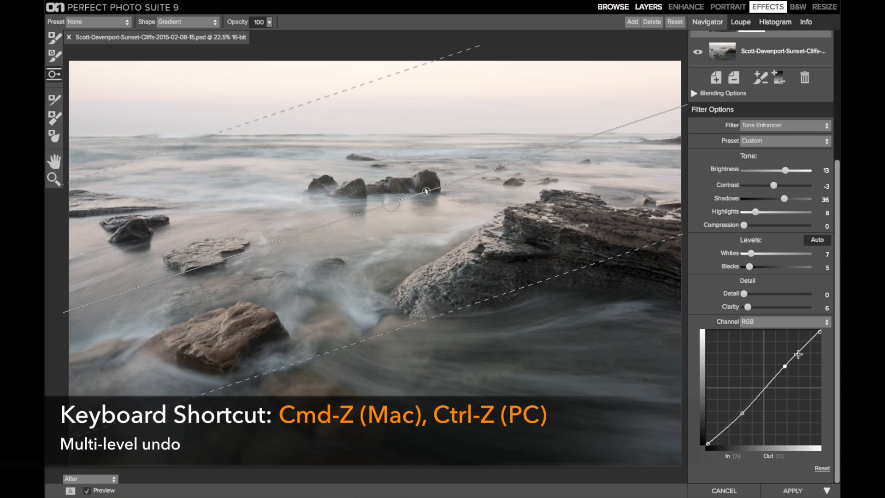
key(ctrl+z)
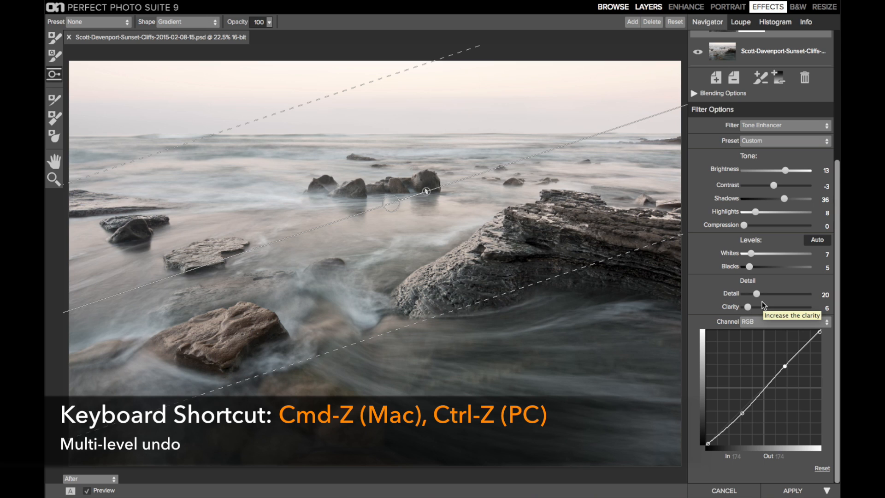
Step: Compare the photo with Tone Enhancer hidden and shown, and inspect the filter's gradient mask as a red overlay
scroll(762, 205, up, 3)
scroll(762, 206, up, 3)
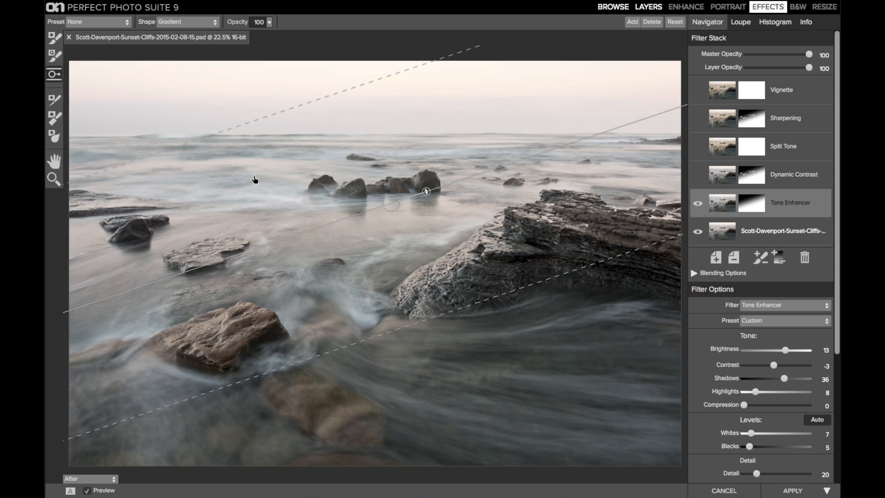
click(698, 203)
click(698, 203)
click(699, 205)
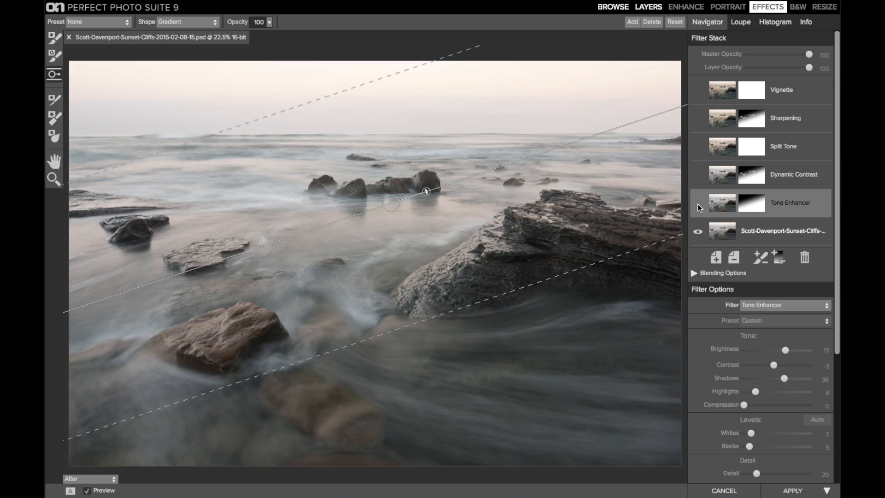
click(697, 204)
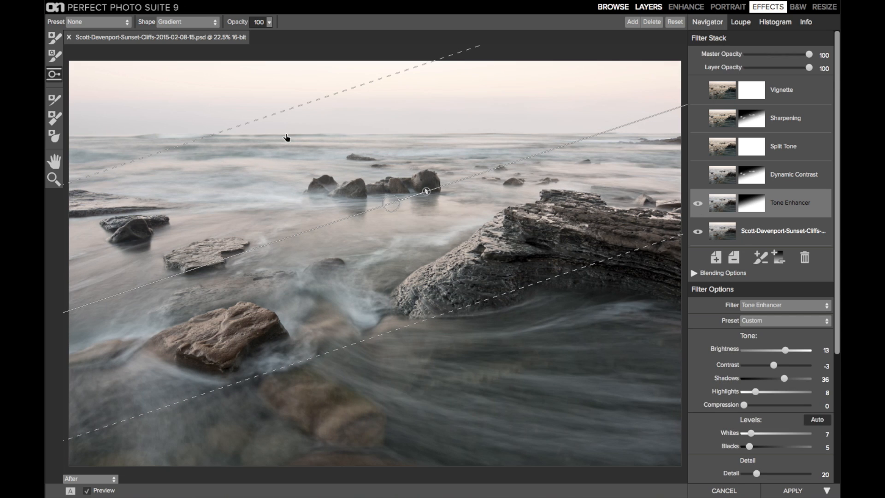
key(ctrl+m)
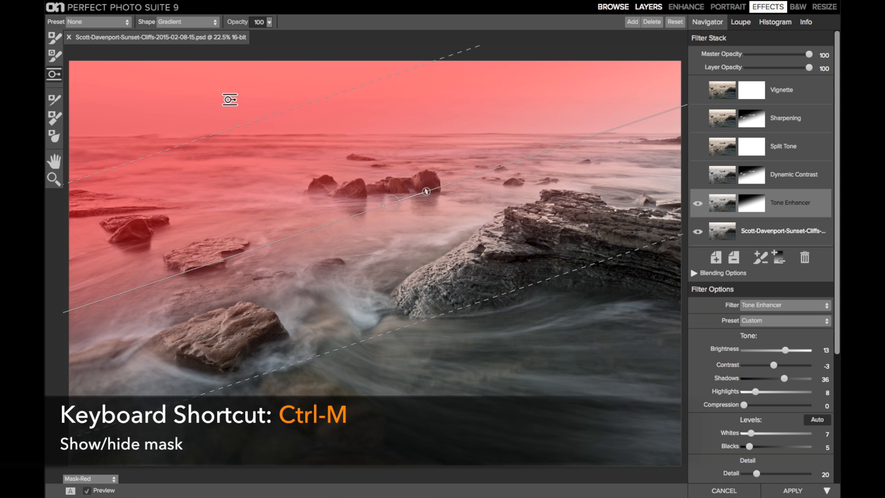
key(ctrl+m)
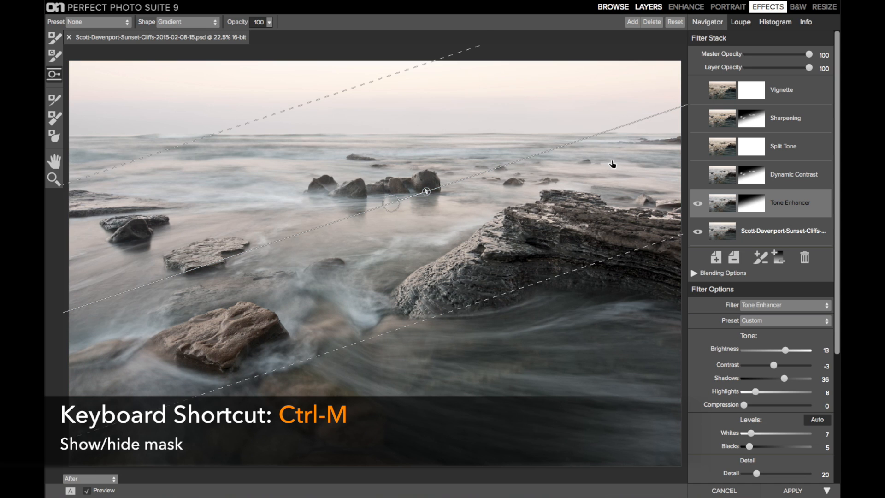
Step: Copy the Tone Enhancer filter's gradient mask for reuse on the Dynamic Contrast filter
click(780, 174)
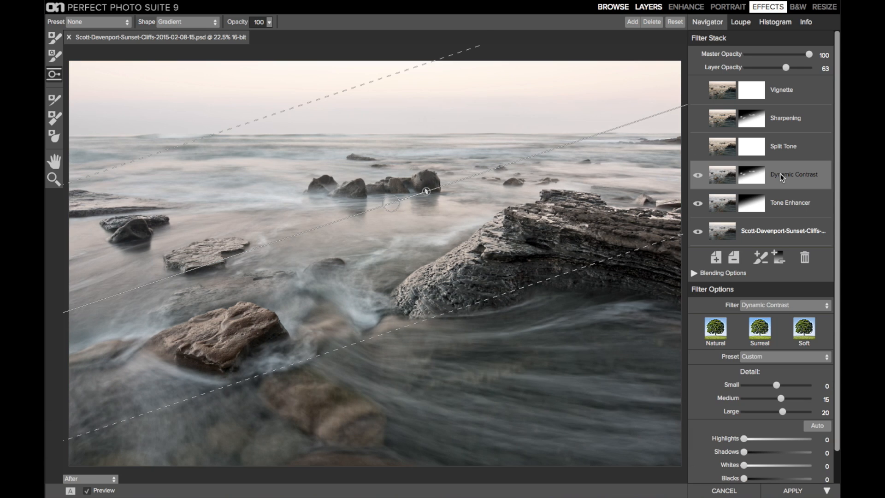
click(788, 206)
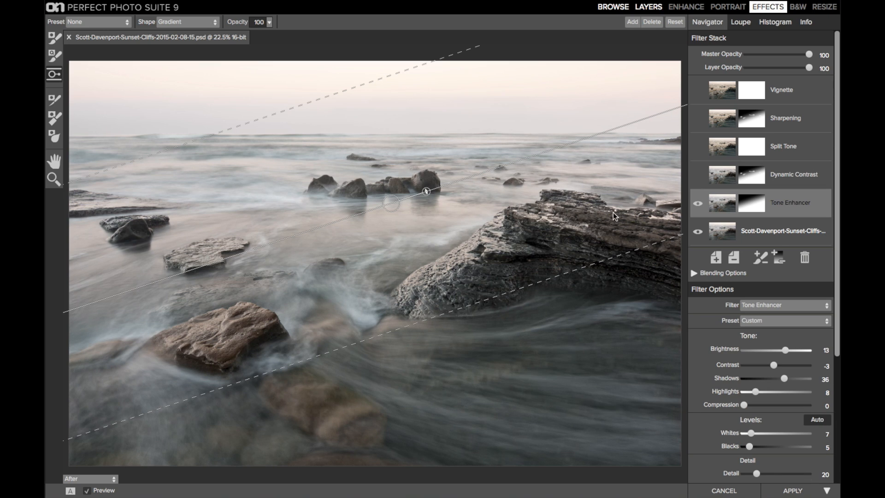
mouse_move(253, 4)
click(226, 6)
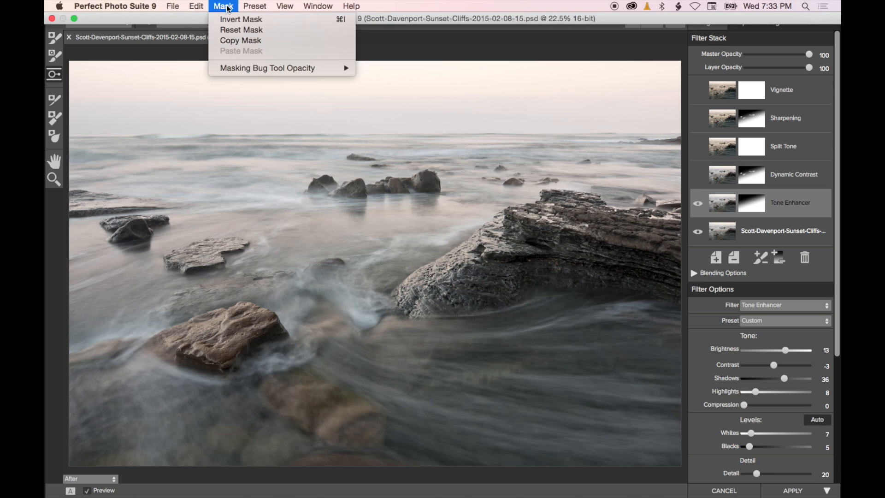
click(229, 40)
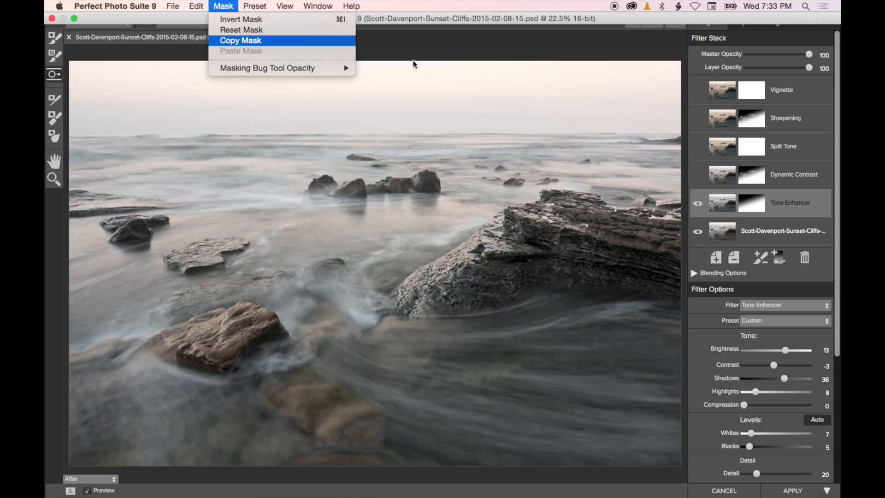
Step: Turn on Dynamic Contrast, activate the Masking Brush with Perfect Brush enabled, and inspect the filter's mask overlay
click(786, 178)
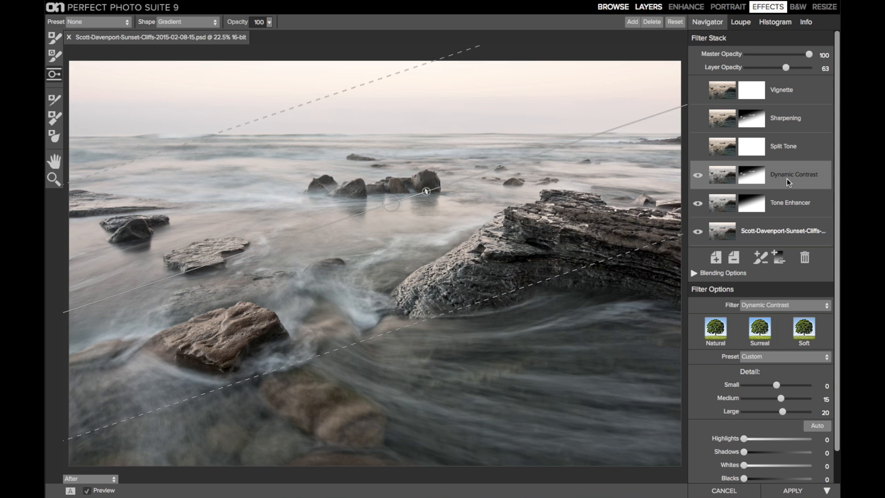
click(55, 38)
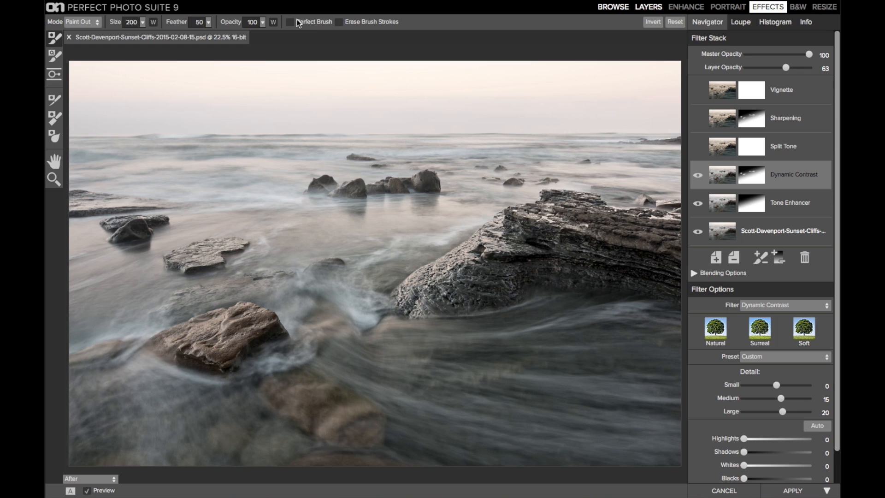
key(m)
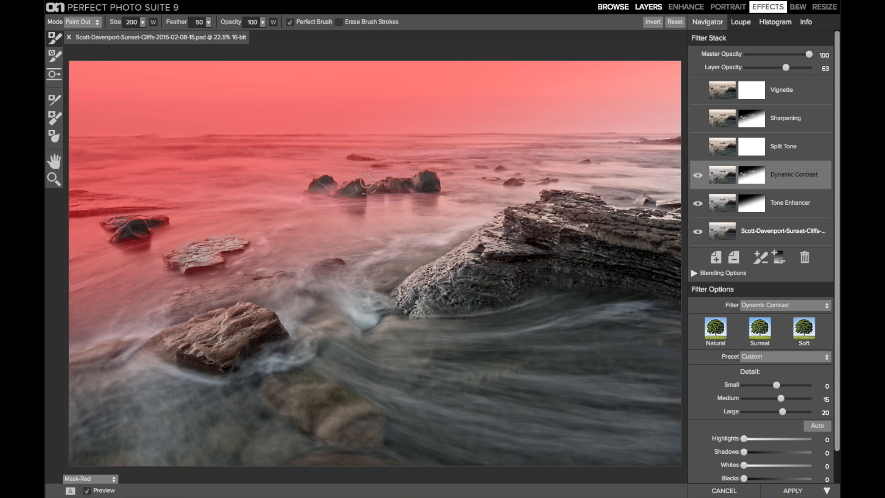
key(ctrl+m)
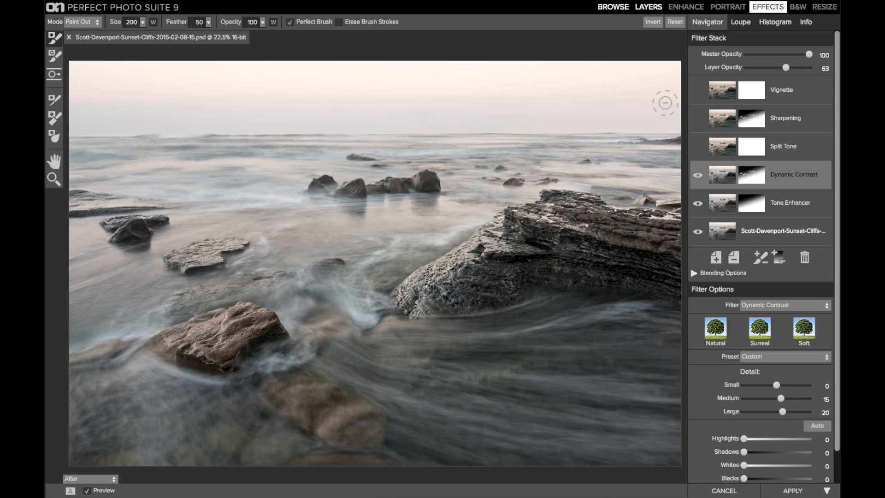
Step: Turn on Split Tone and test stronger highlight and shadow tints, with highlights up to 100, returning both amounts to 20
click(793, 148)
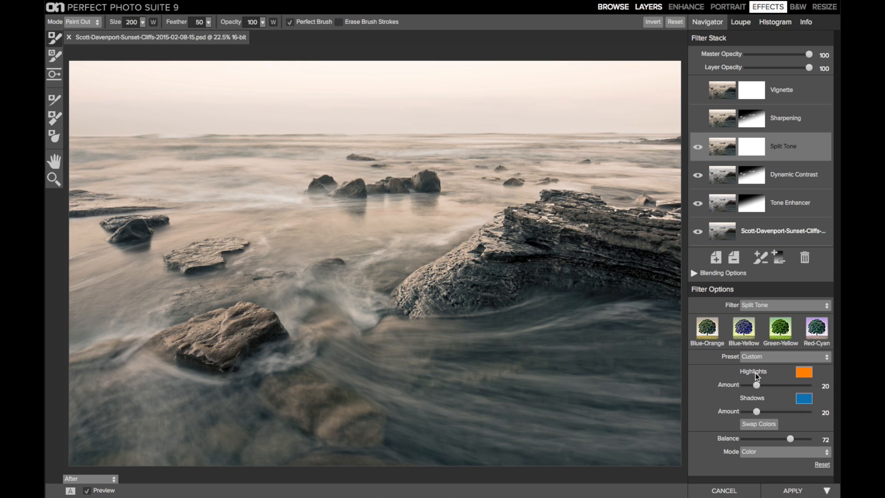
drag(757, 385, 797, 390)
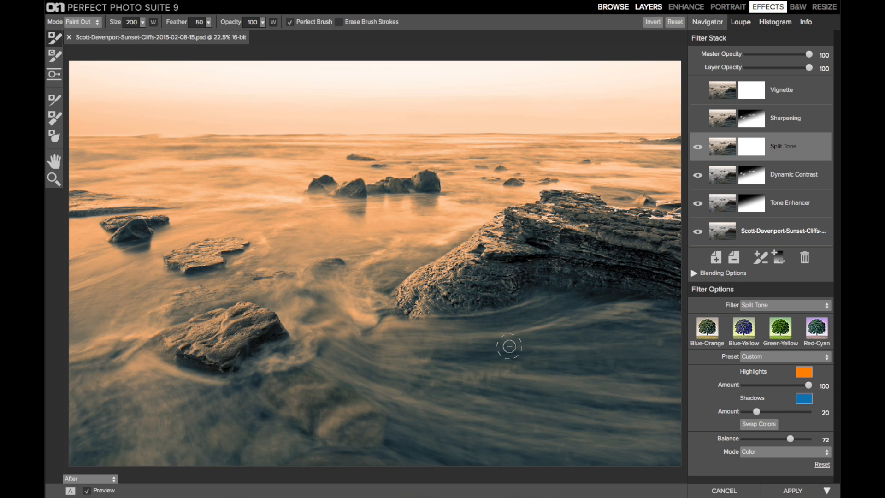
drag(808, 385, 756, 384)
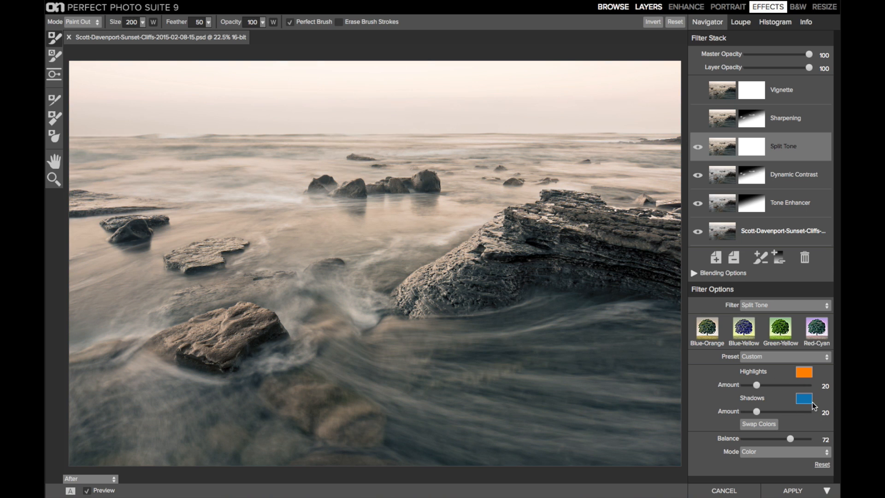
drag(763, 411, 791, 412)
click(755, 403)
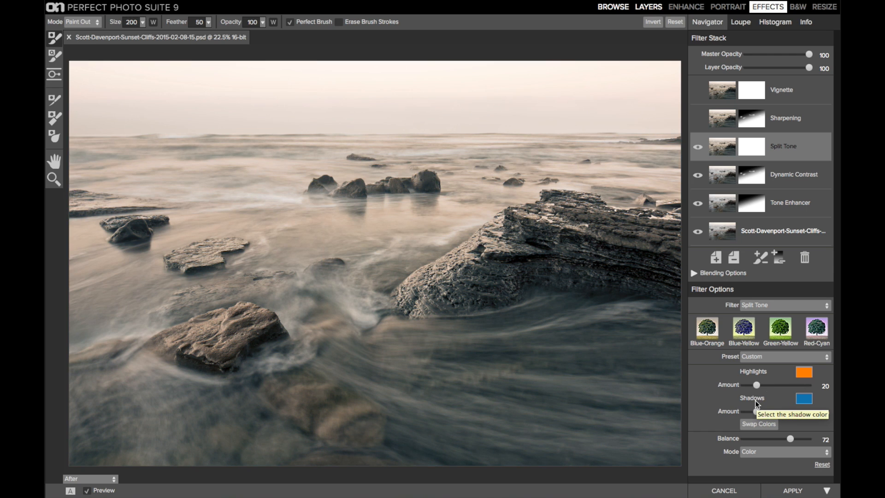
Step: Apply the Blue-Orange preset to the Split Tone filter and shift its Balance to about 74
click(715, 328)
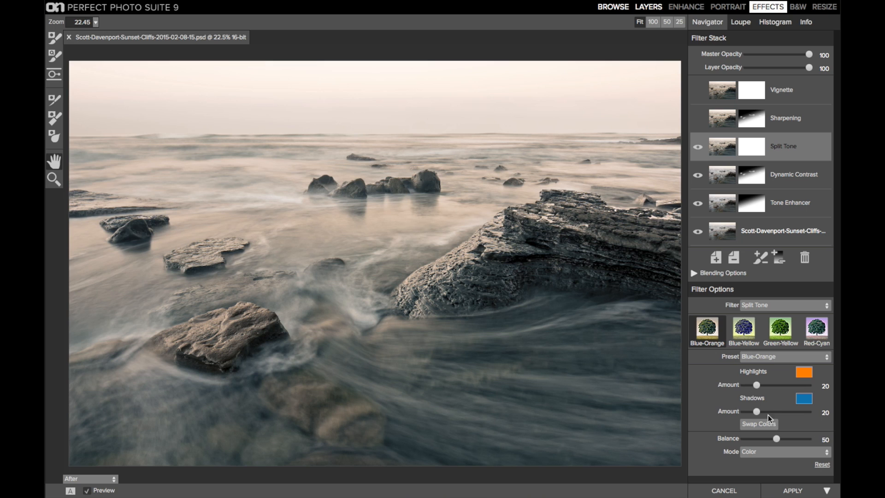
drag(775, 438, 790, 441)
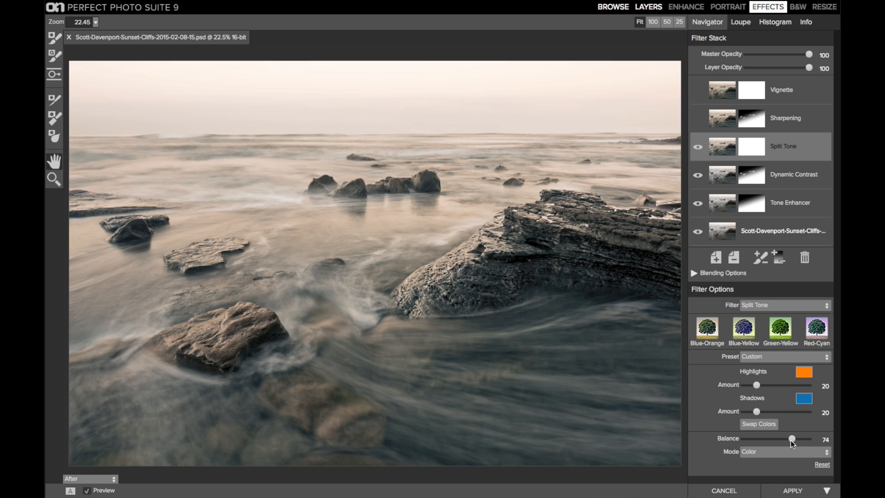
drag(791, 441, 790, 441)
drag(790, 437, 755, 437)
drag(753, 435, 791, 440)
Step: Turn on the Sharpening and Vignette filters, testing the vignette's Feather at 0 before setting it back to 100
click(780, 119)
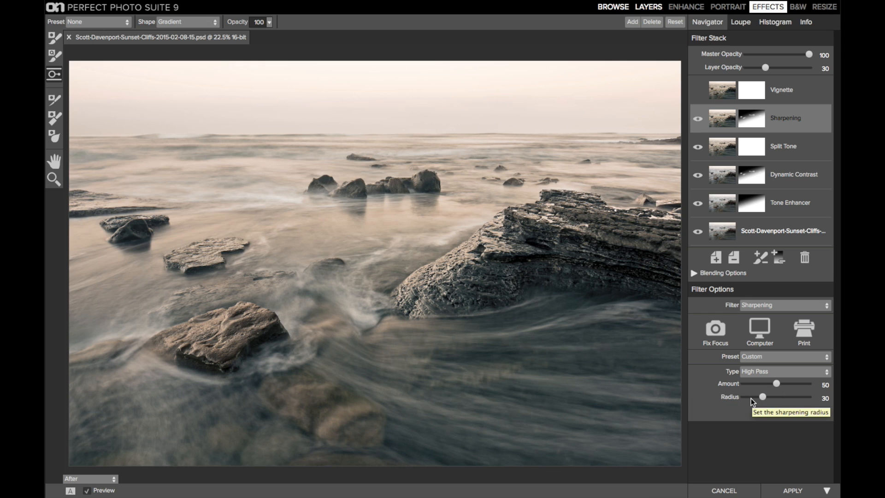
click(798, 93)
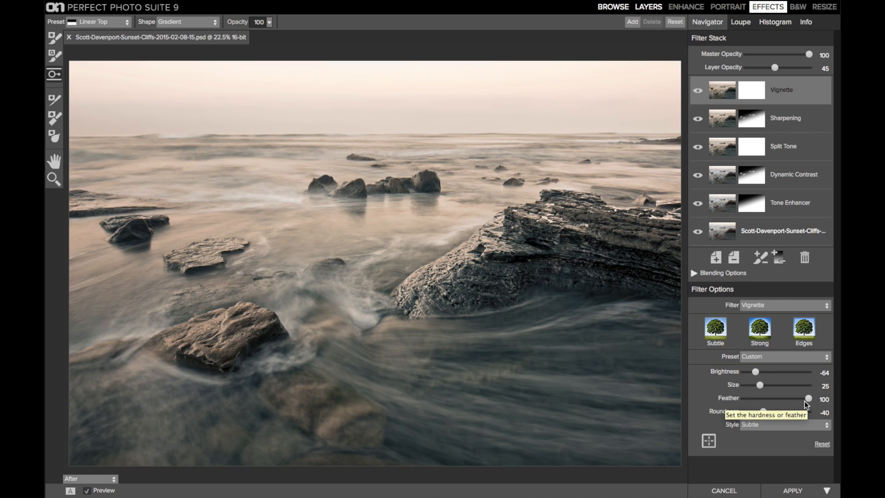
drag(808, 400, 737, 397)
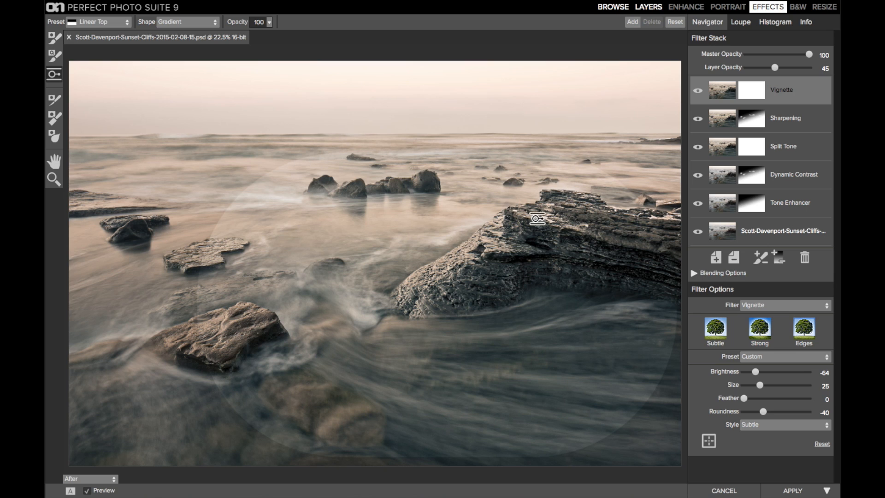
drag(743, 398, 816, 399)
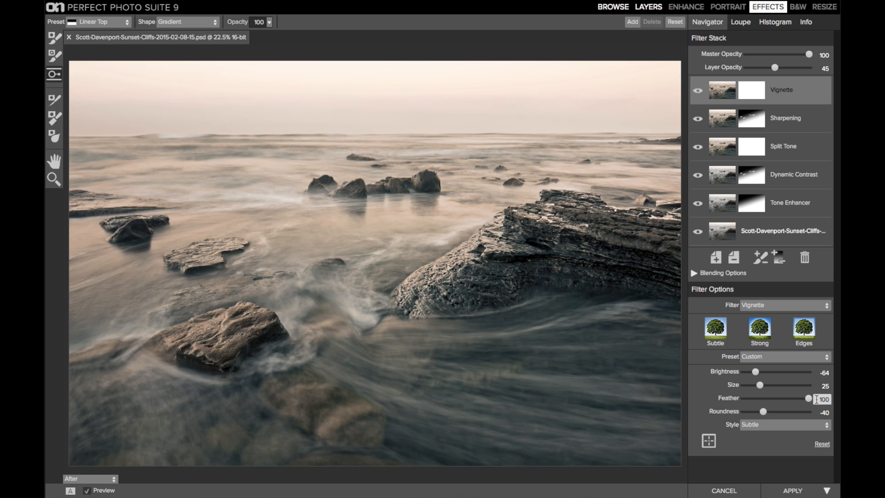
Step: Toggle the effects preview to compare the original photo with the fully filtered version
key(super+p)
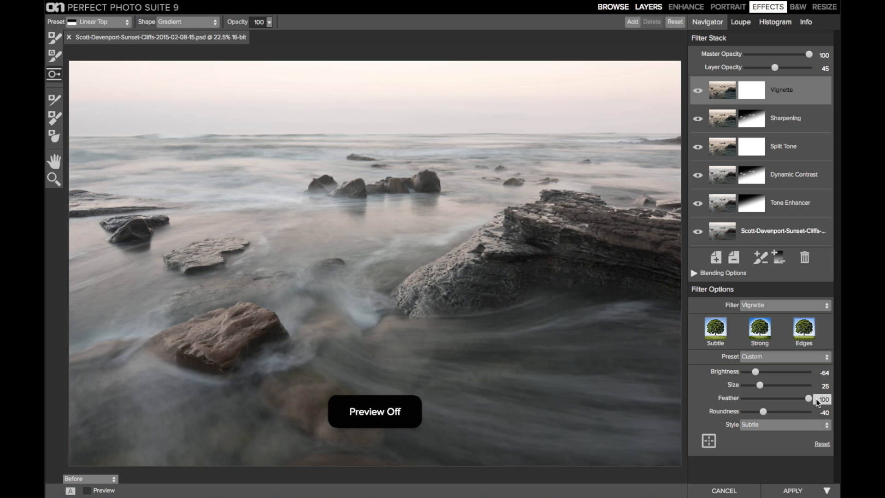
key(super+p)
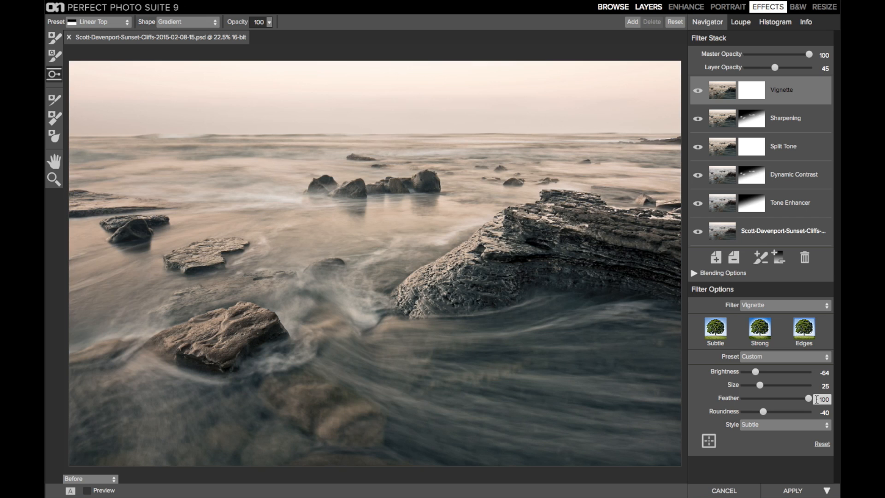